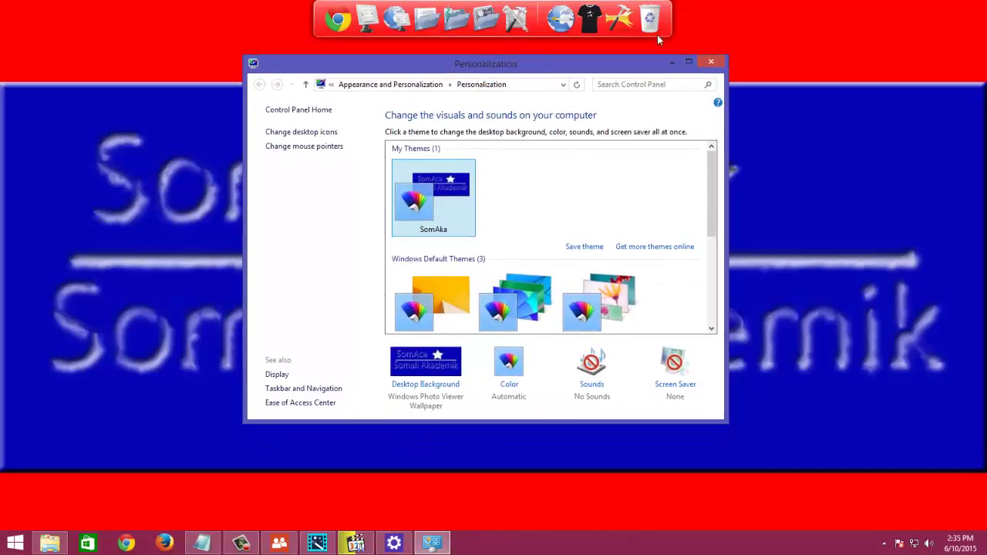
- Try out the Windows and Lines and colors default themes, and apply the Flowers theme
{"action": "left_click", "coordinate": [689, 62]}
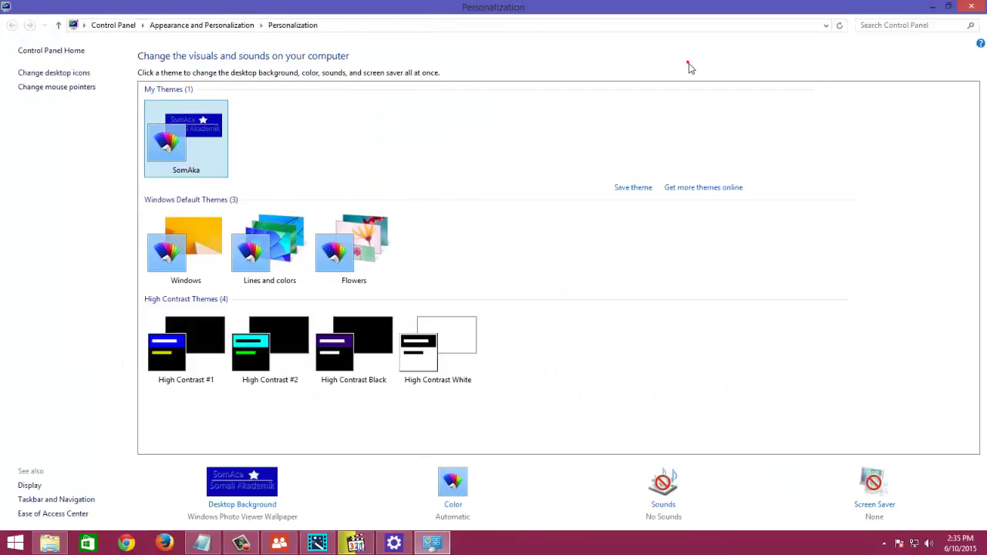
{"action": "double_click", "coordinate": [521, 12]}
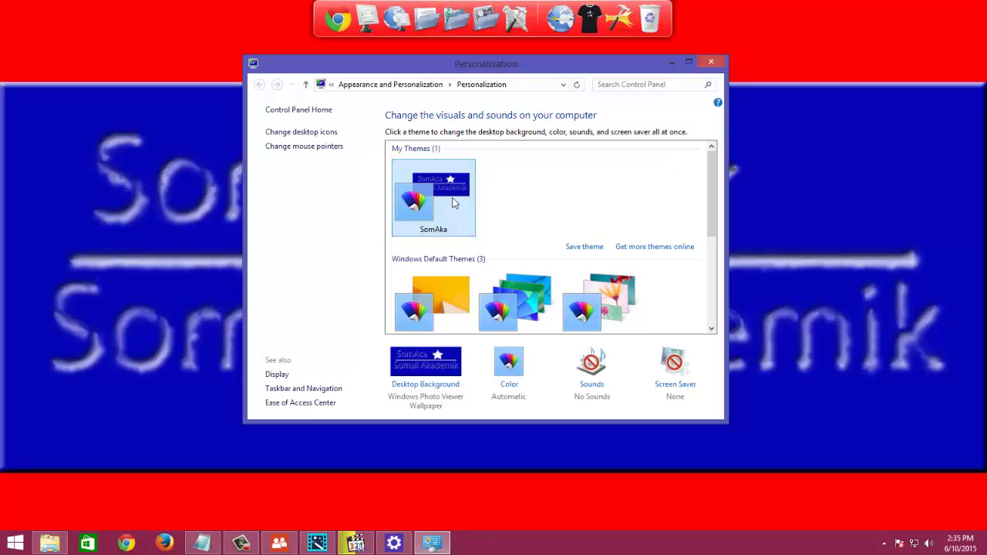
{"action": "left_click_drag", "start_coordinate": [709, 186], "coordinate": [710, 191]}
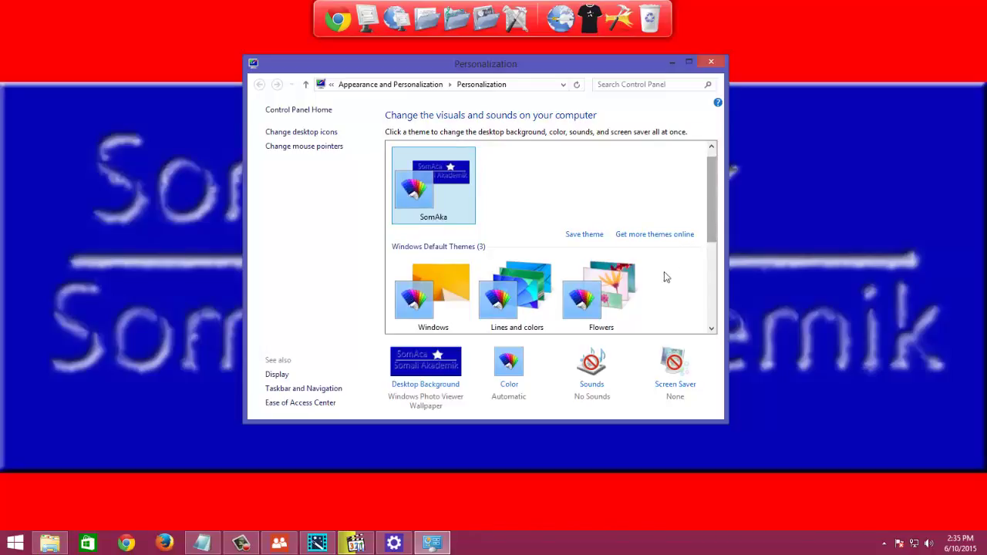
{"action": "left_click", "coordinate": [448, 298]}
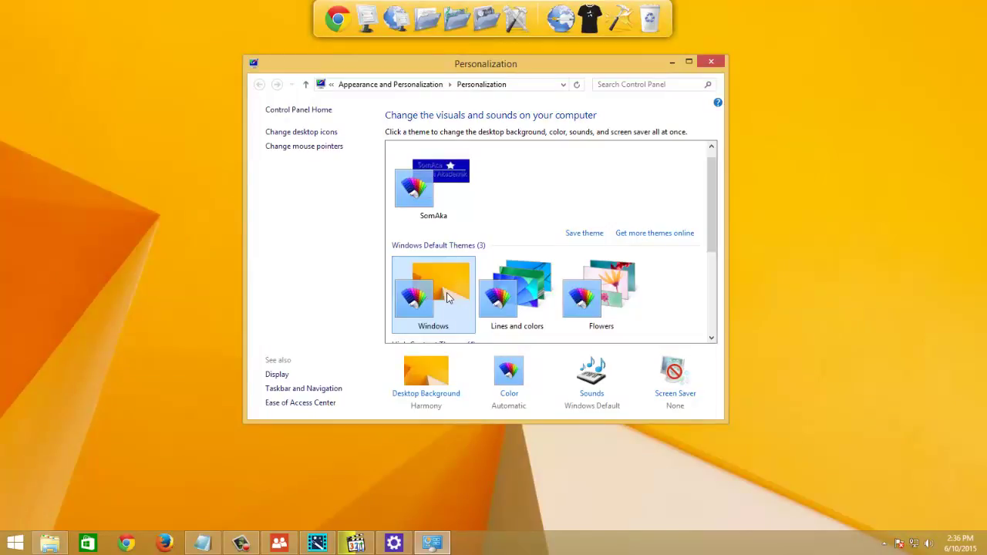
{"action": "left_click", "coordinate": [508, 306]}
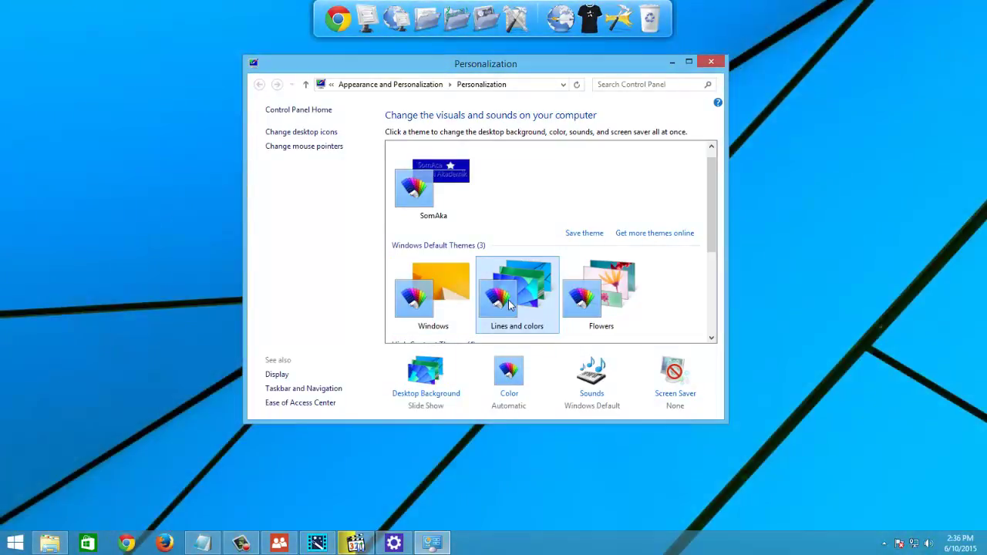
{"action": "left_click_drag", "start_coordinate": [390, 68], "coordinate": [433, 90]}
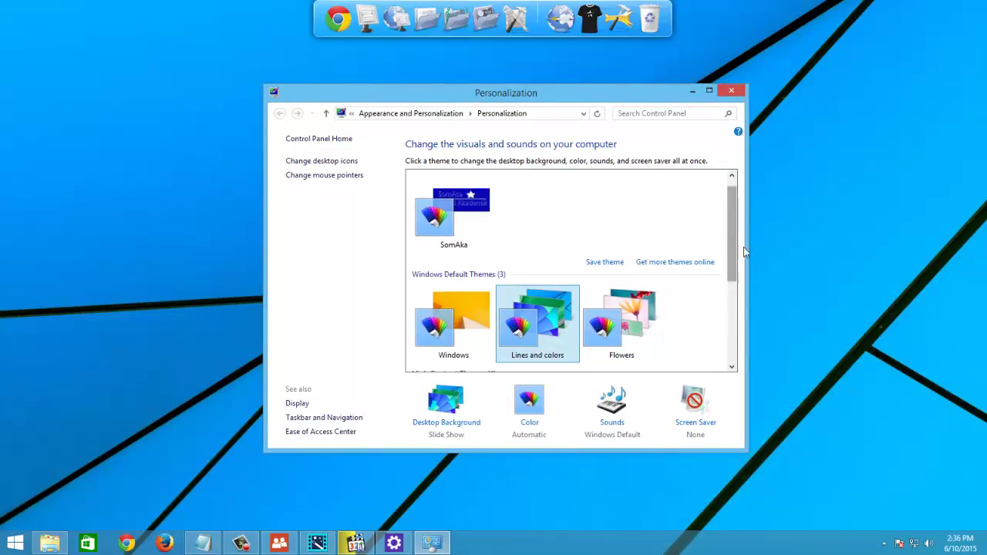
{"action": "left_click", "coordinate": [452, 330]}
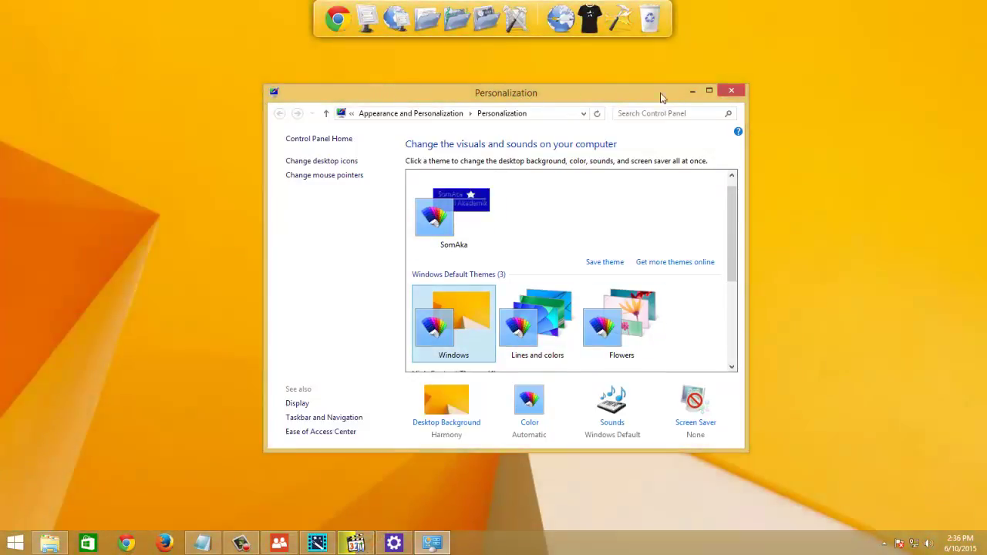
{"action": "left_click", "coordinate": [622, 324]}
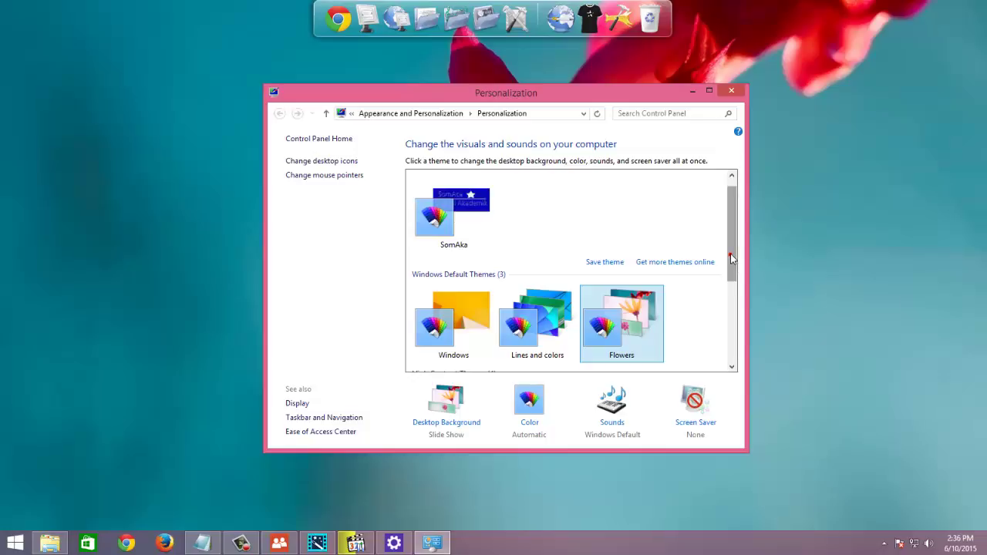
- Open the desktop background settings and set the Flowers slide show to change pictures every 1 minute
{"action": "left_click", "coordinate": [442, 428]}
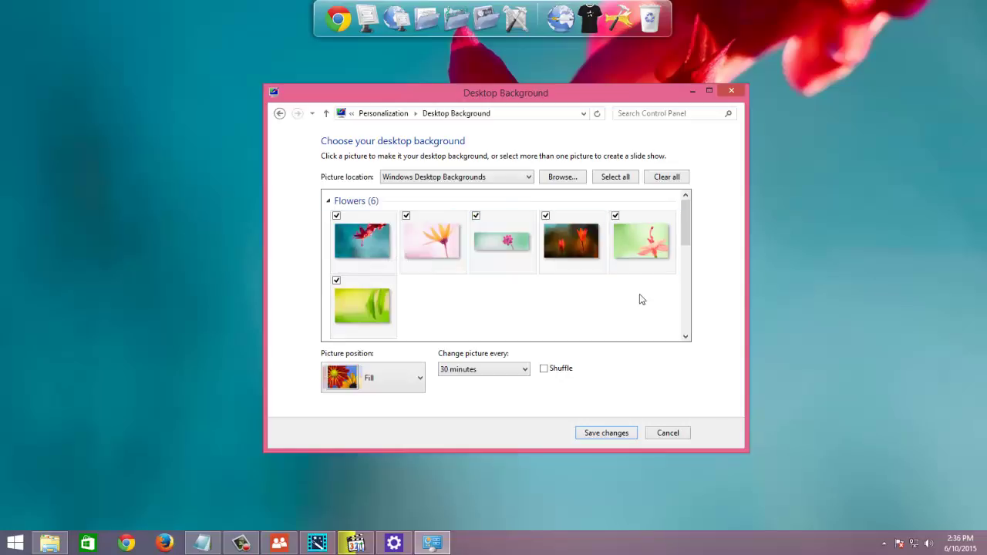
{"action": "left_click", "coordinate": [481, 370]}
{"action": "left_click", "coordinate": [483, 373]}
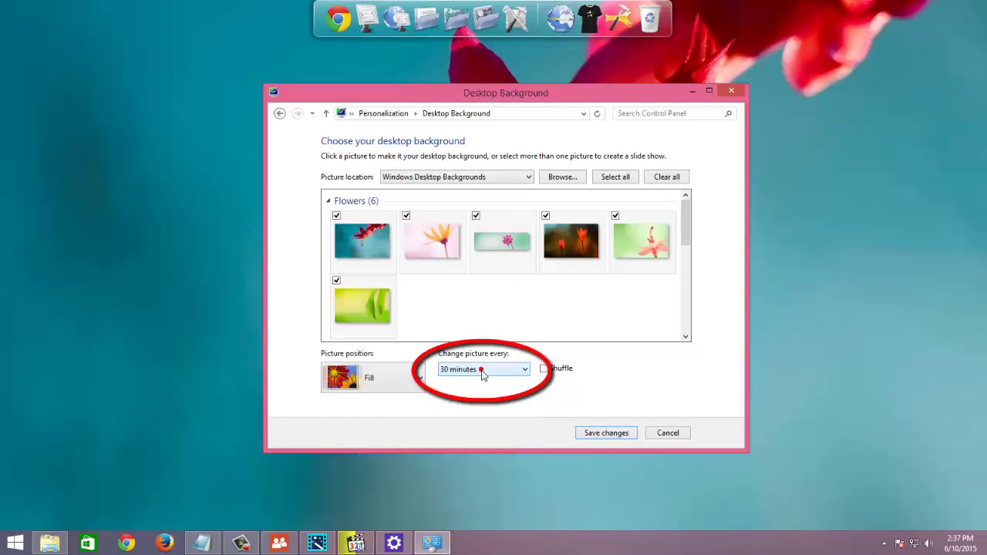
{"action": "left_click", "coordinate": [482, 372]}
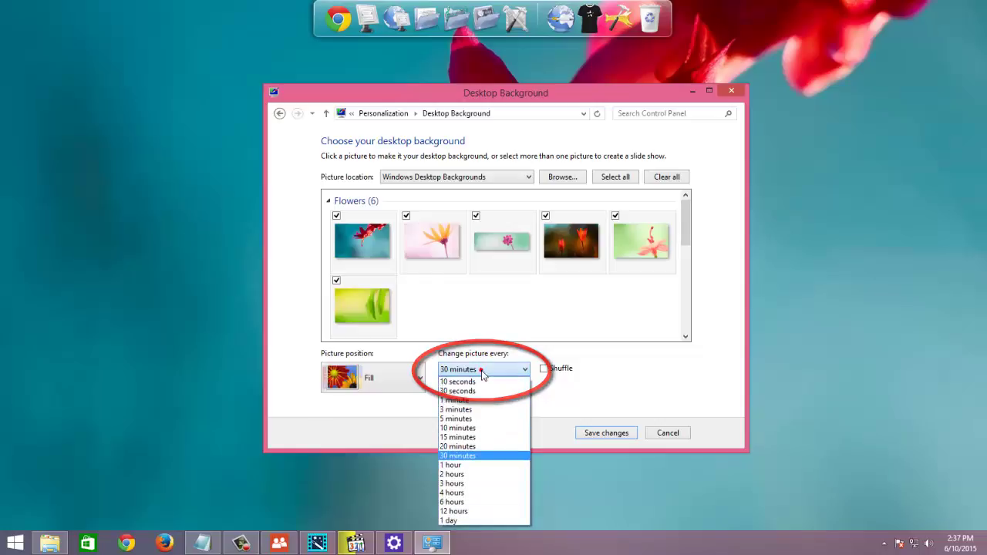
{"action": "left_click", "coordinate": [472, 383]}
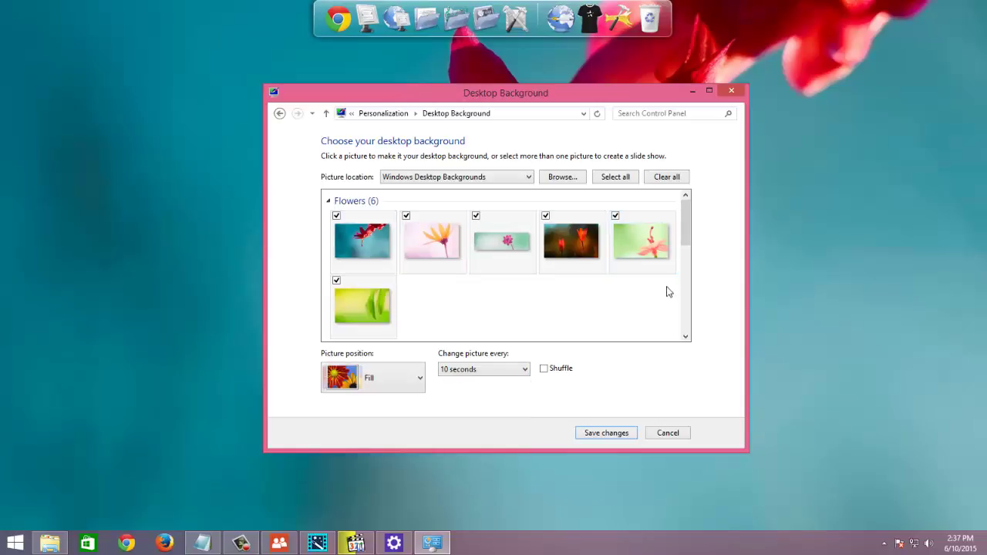
{"action": "left_click", "coordinate": [506, 368]}
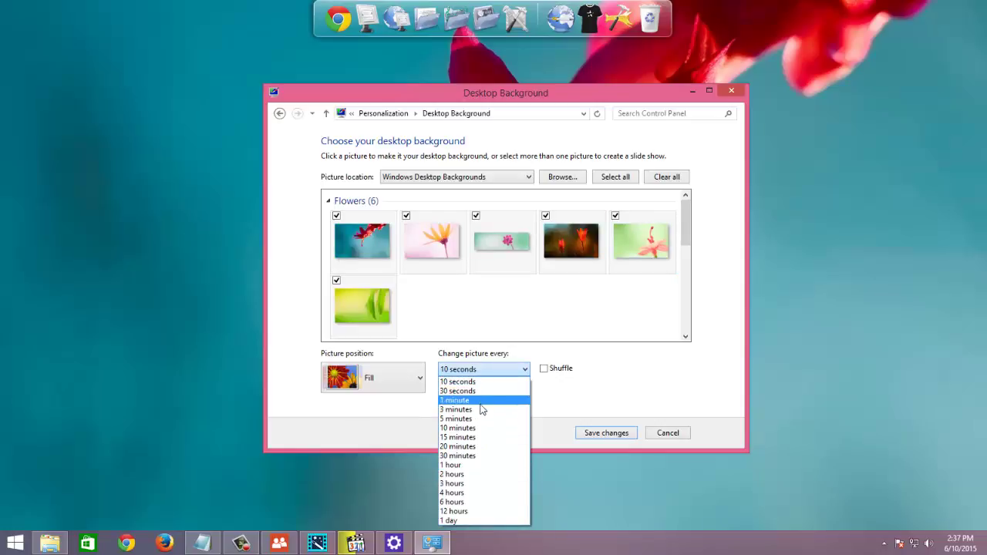
{"action": "left_click", "coordinate": [479, 400]}
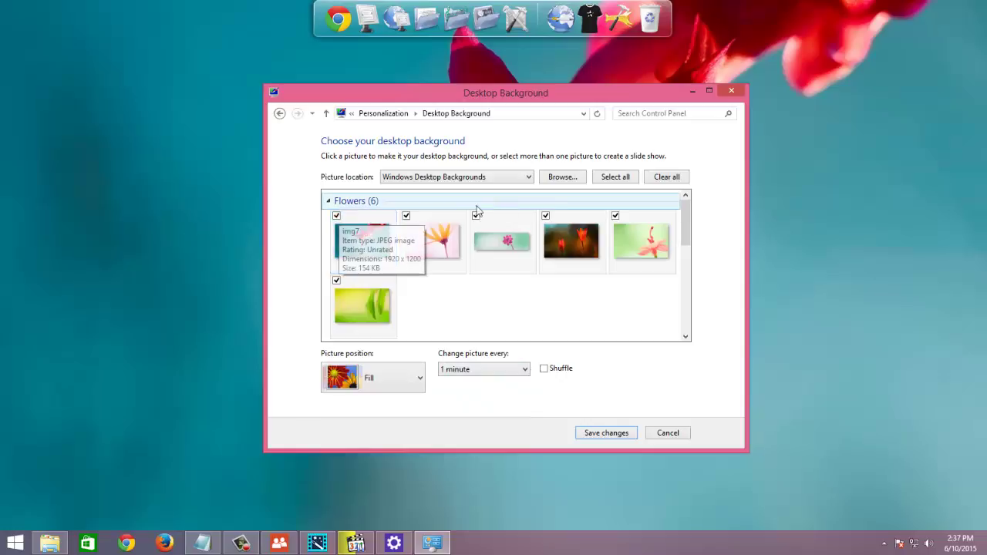
- Clear all selected pictures, choose only the third Flowers picture as background, and move the window aside to reveal it
{"action": "left_click", "coordinate": [661, 179]}
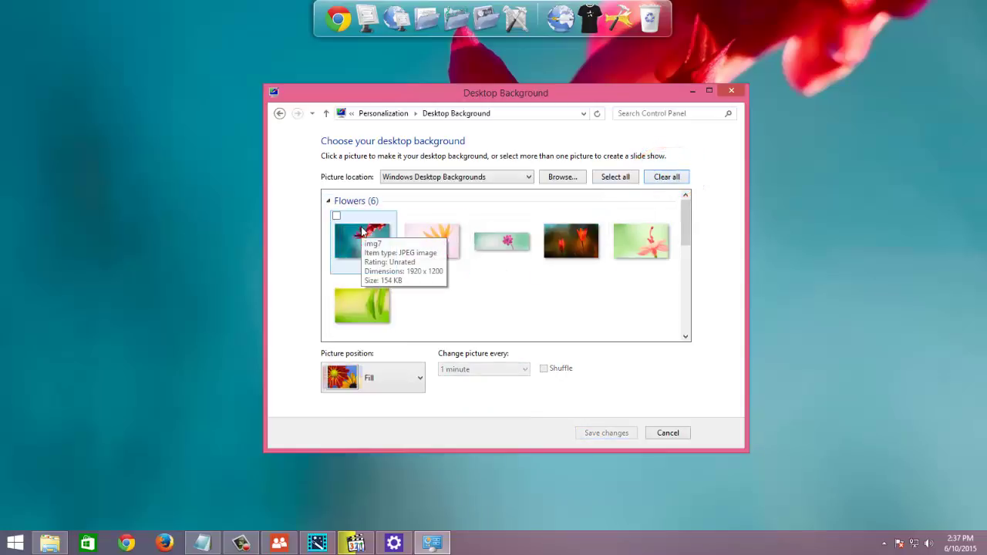
{"action": "left_click", "coordinate": [480, 220]}
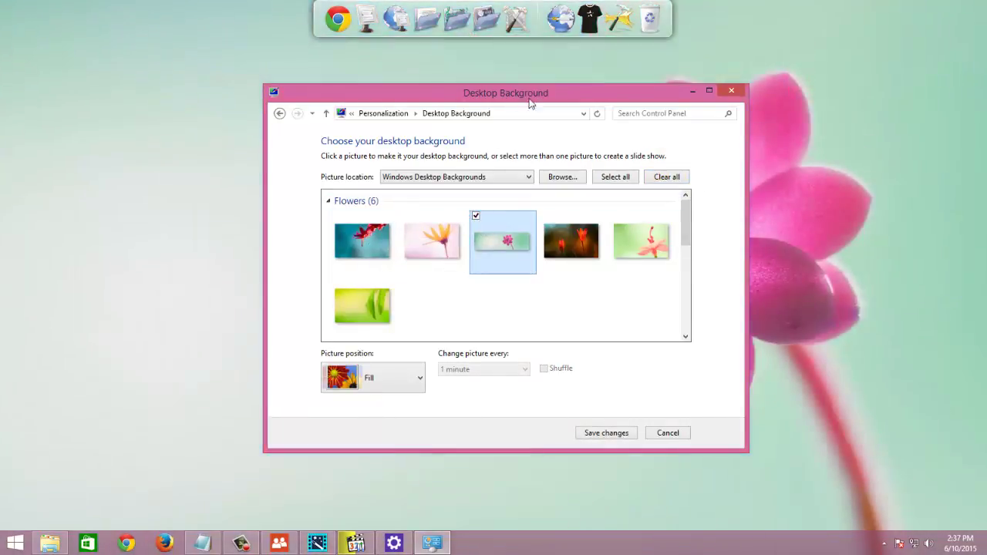
{"action": "left_click_drag", "start_coordinate": [529, 102], "coordinate": [308, 72]}
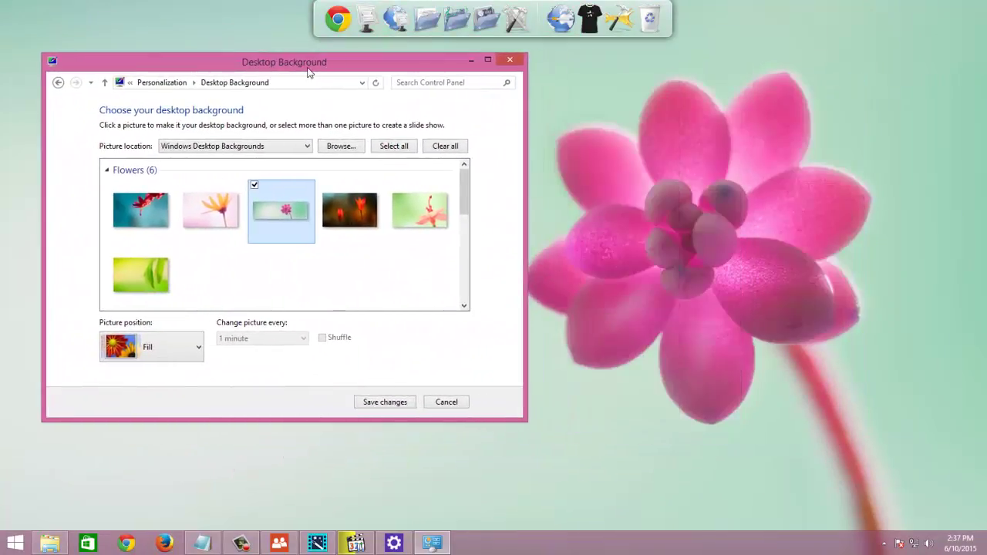
- Try the Fit, Center and Tile picture positions on the flower background and return to Fill
{"action": "left_click", "coordinate": [182, 351]}
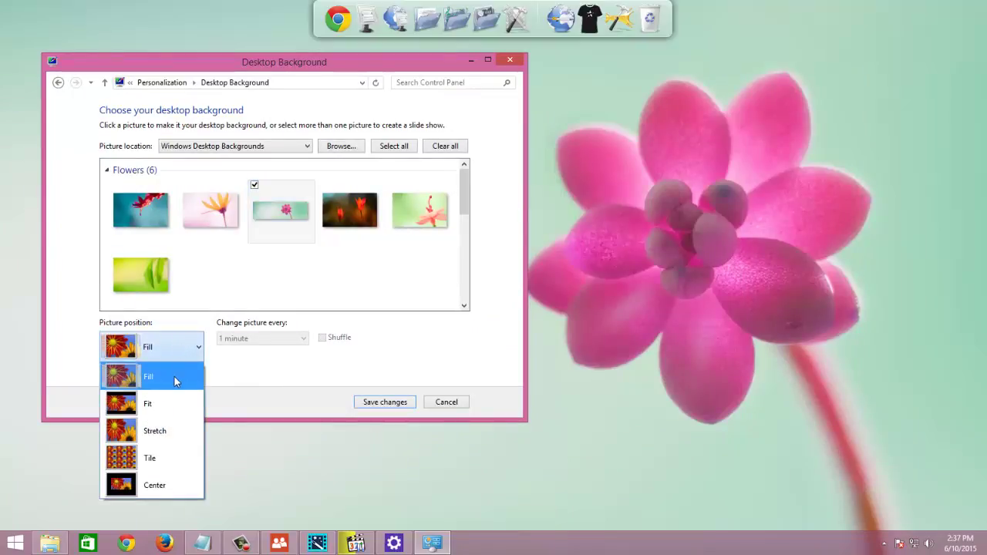
{"action": "left_click", "coordinate": [168, 401]}
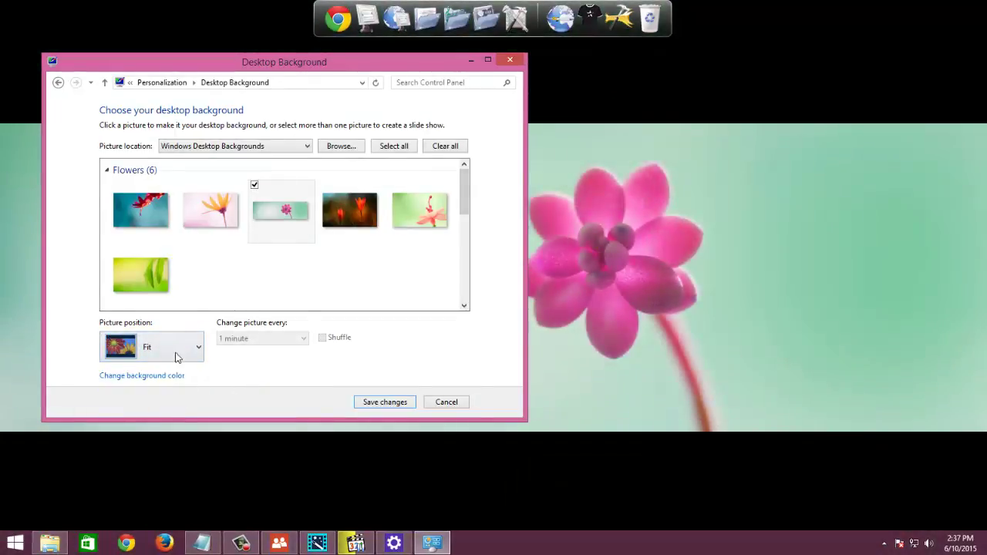
{"action": "left_click", "coordinate": [175, 353]}
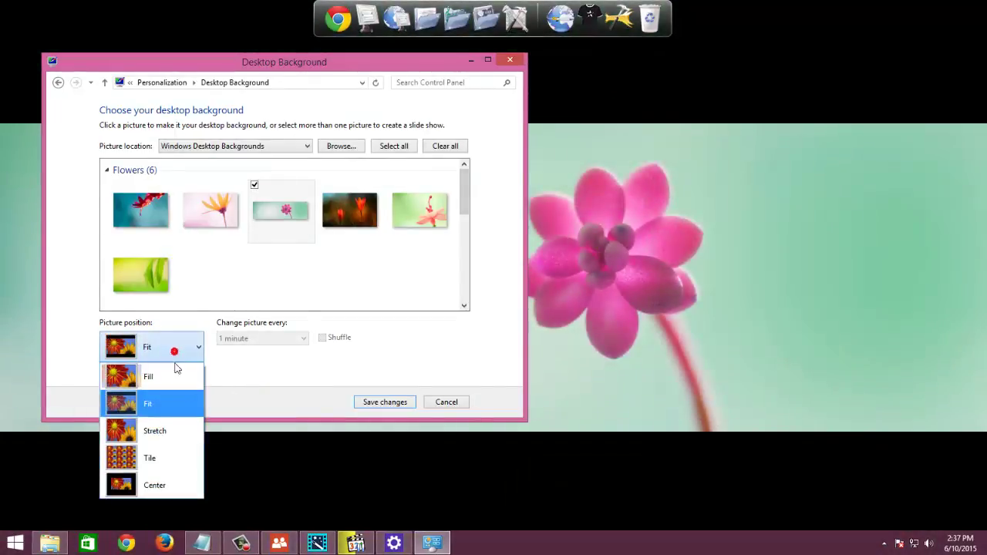
{"action": "left_click", "coordinate": [163, 478]}
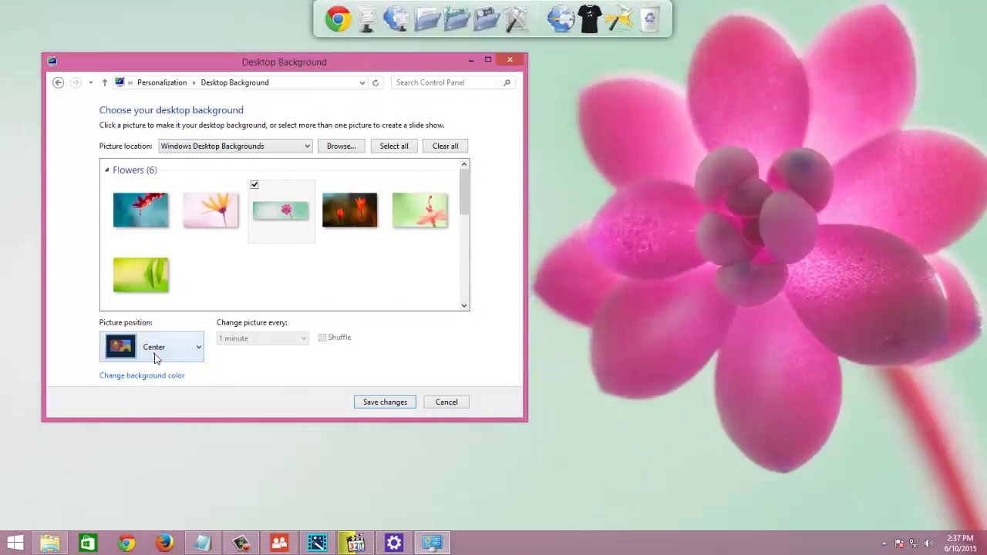
{"action": "left_click", "coordinate": [156, 353]}
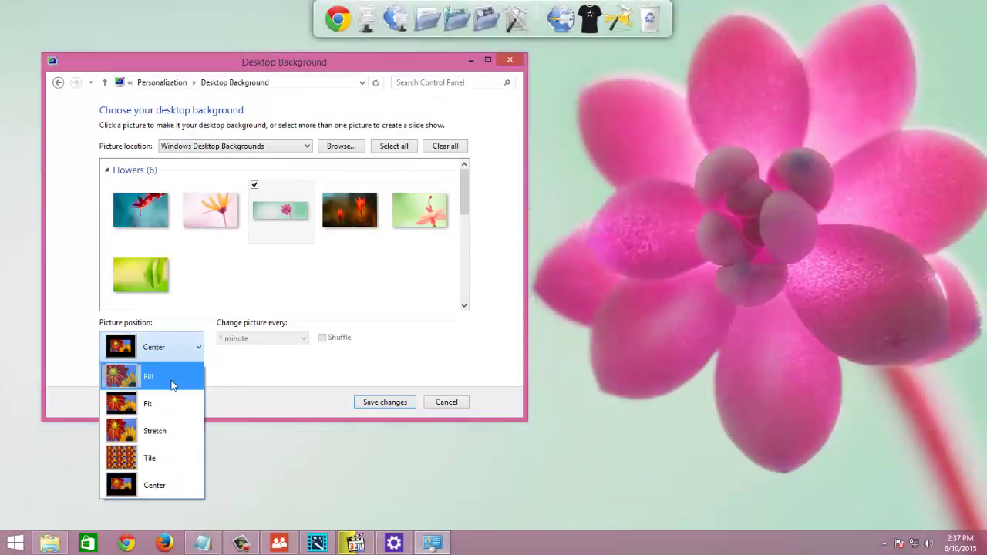
{"action": "left_click", "coordinate": [160, 460]}
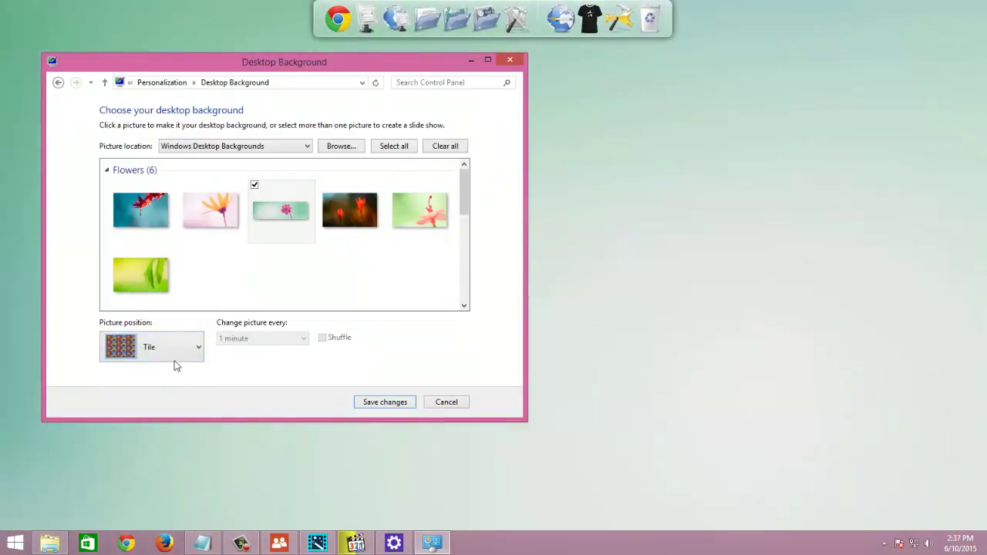
{"action": "left_click", "coordinate": [173, 353]}
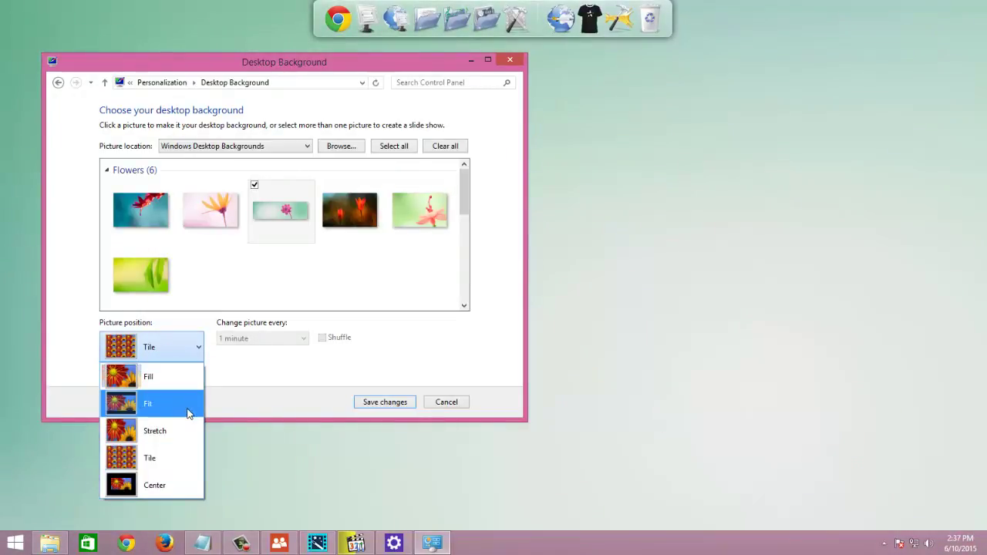
{"action": "left_click", "coordinate": [172, 376]}
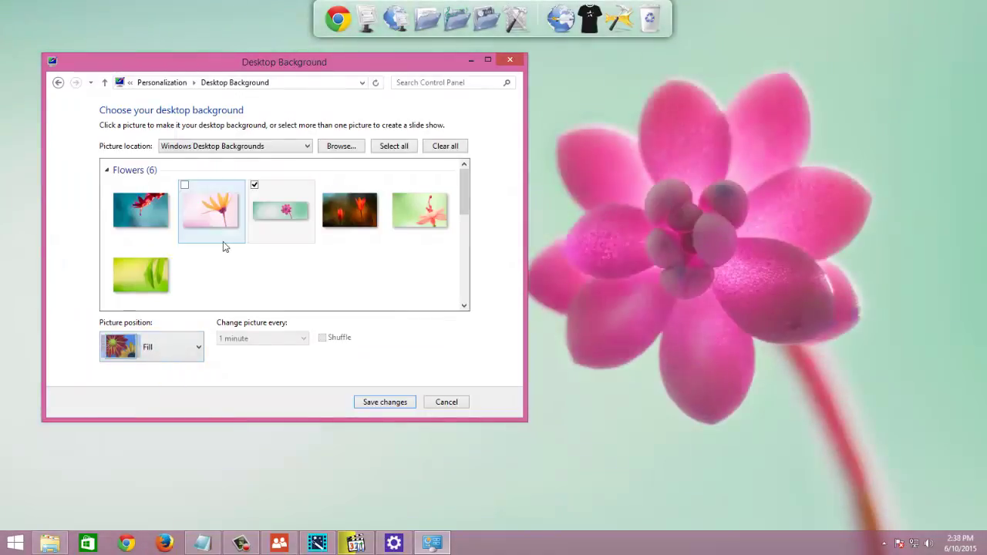
- Check the Pictures Library and Top Rated Photos locations, and choose Windows Photo Viewer as the picture location
{"action": "left_click_drag", "start_coordinate": [210, 70], "coordinate": [455, 106]}
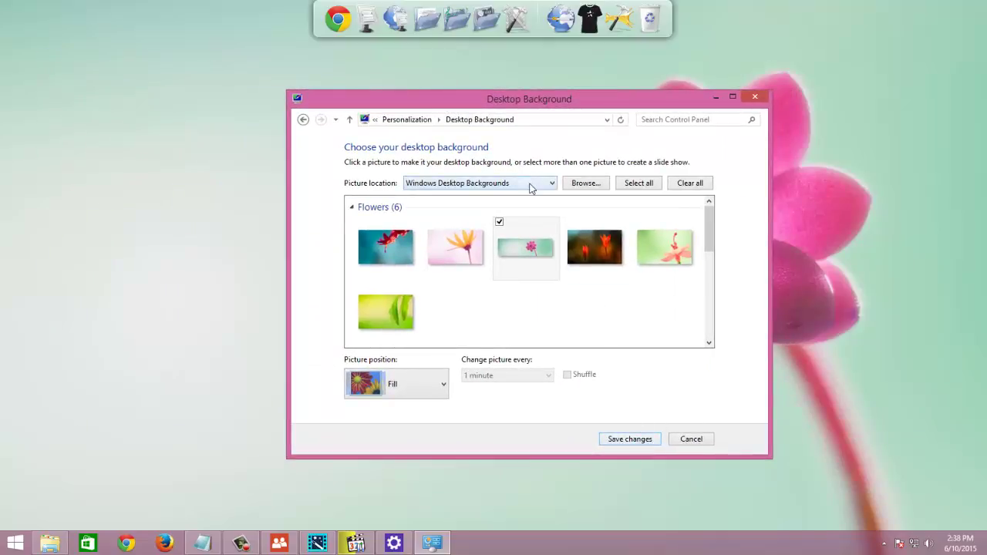
{"action": "left_click", "coordinate": [429, 185]}
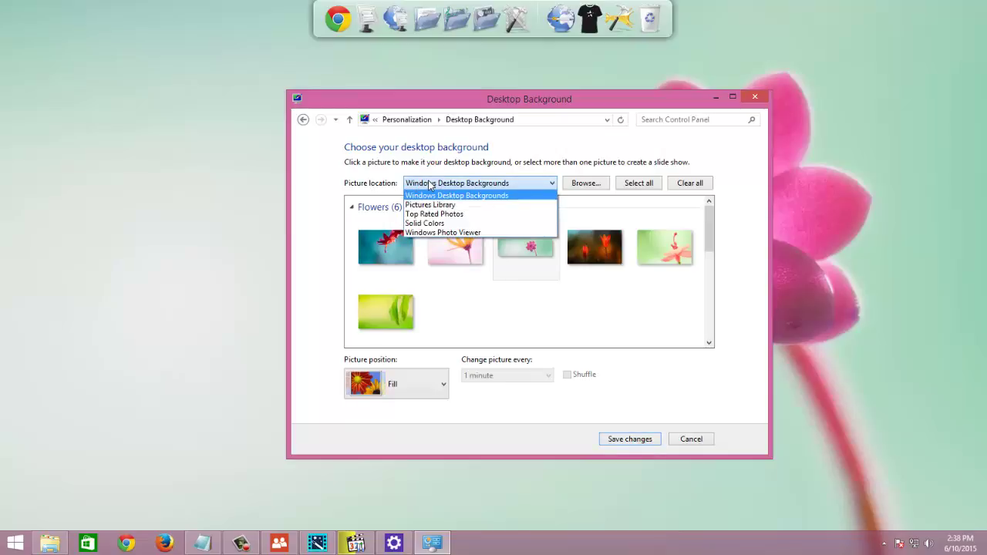
{"action": "left_click", "coordinate": [430, 204]}
{"action": "left_click", "coordinate": [434, 185]}
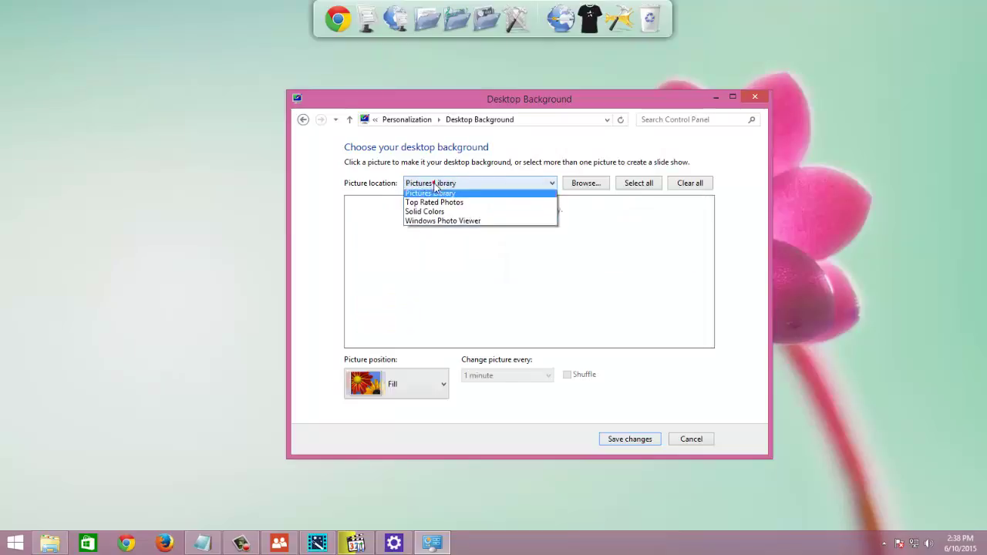
{"action": "left_click", "coordinate": [438, 213]}
{"action": "left_click", "coordinate": [448, 185]}
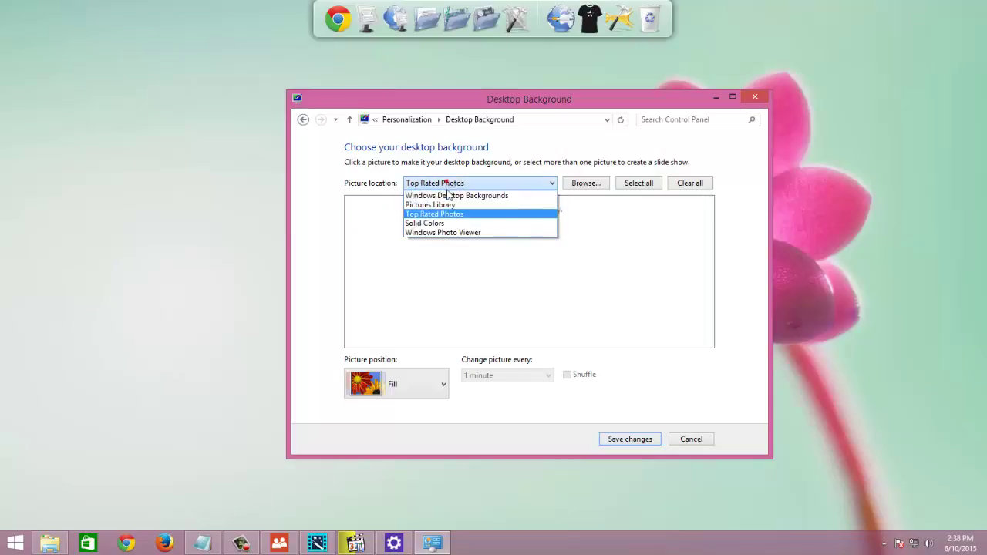
{"action": "left_click", "coordinate": [441, 224]}
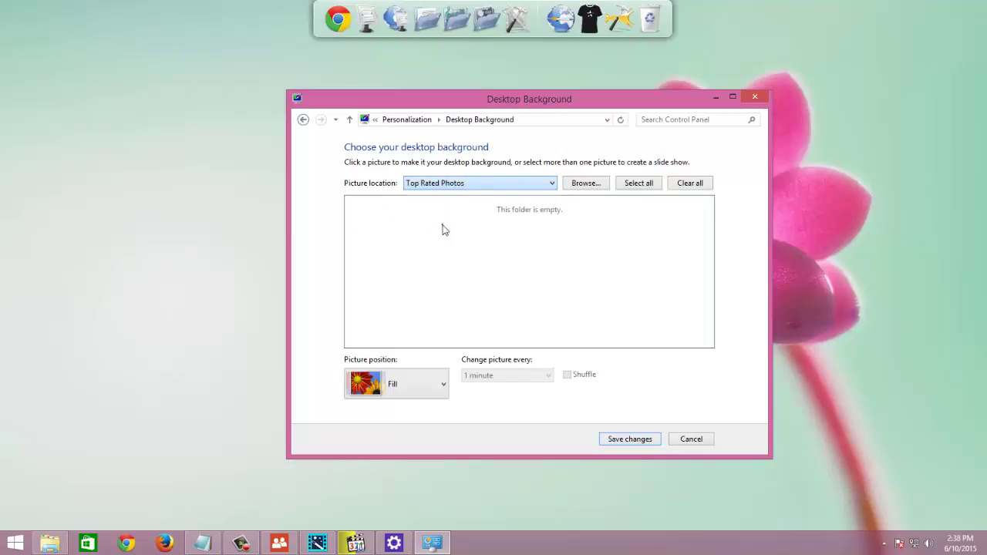
{"action": "left_click", "coordinate": [443, 185]}
{"action": "left_click", "coordinate": [441, 231]}
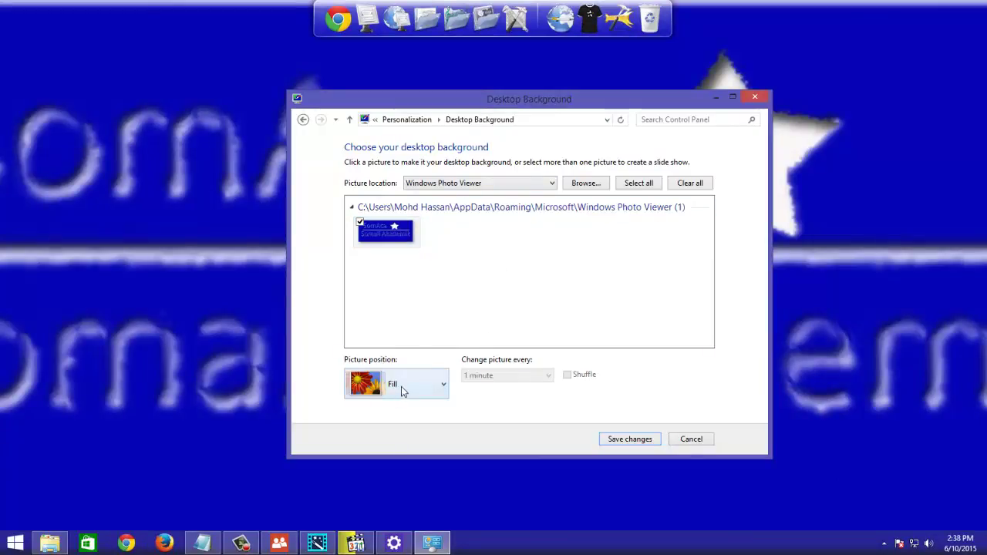
- Look through the folders that can be browsed for desktop background pictures, and close the folder browser without choosing one
{"action": "left_click", "coordinate": [586, 184]}
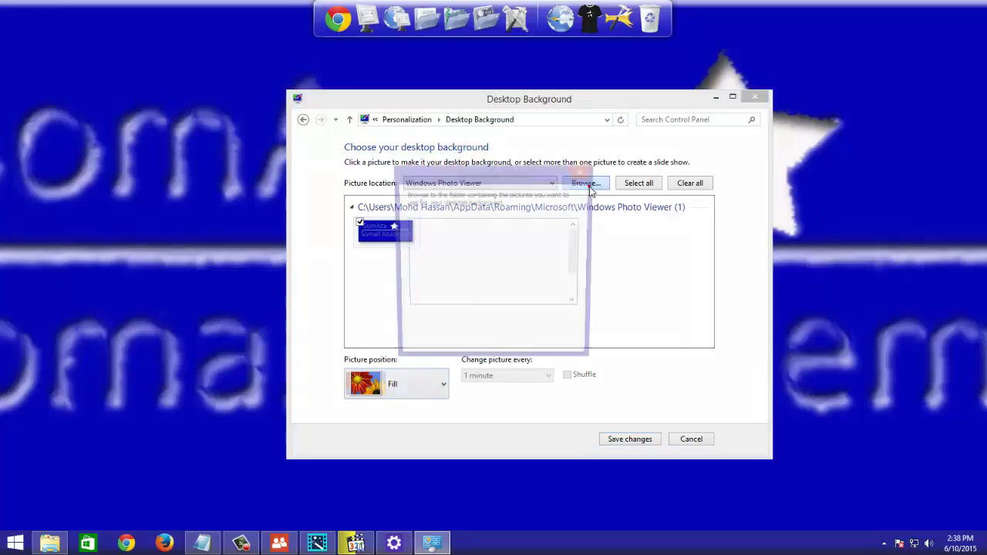
{"action": "scroll", "coordinate": [577, 279], "scroll_direction": "down", "scroll_amount": 1}
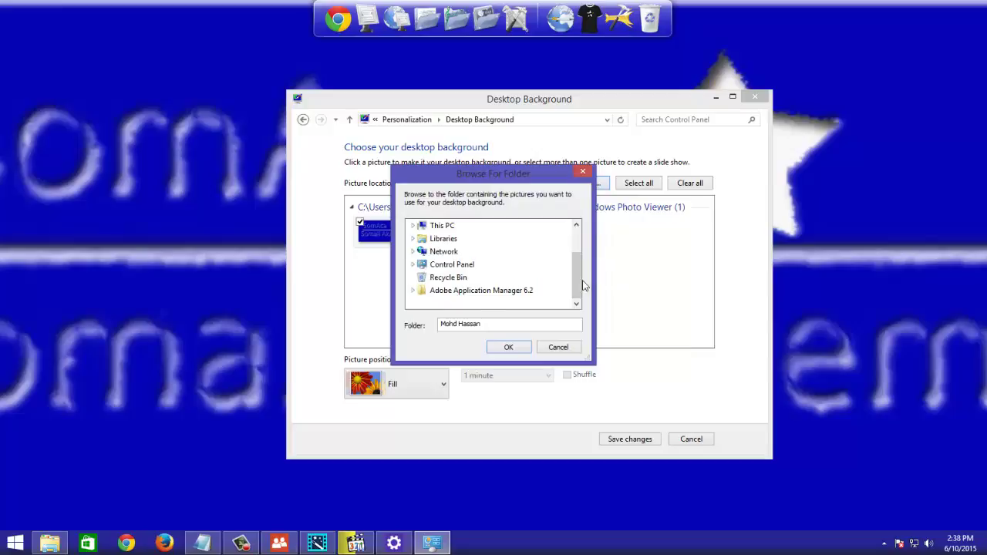
{"action": "left_click_drag", "start_coordinate": [579, 279], "coordinate": [584, 265]}
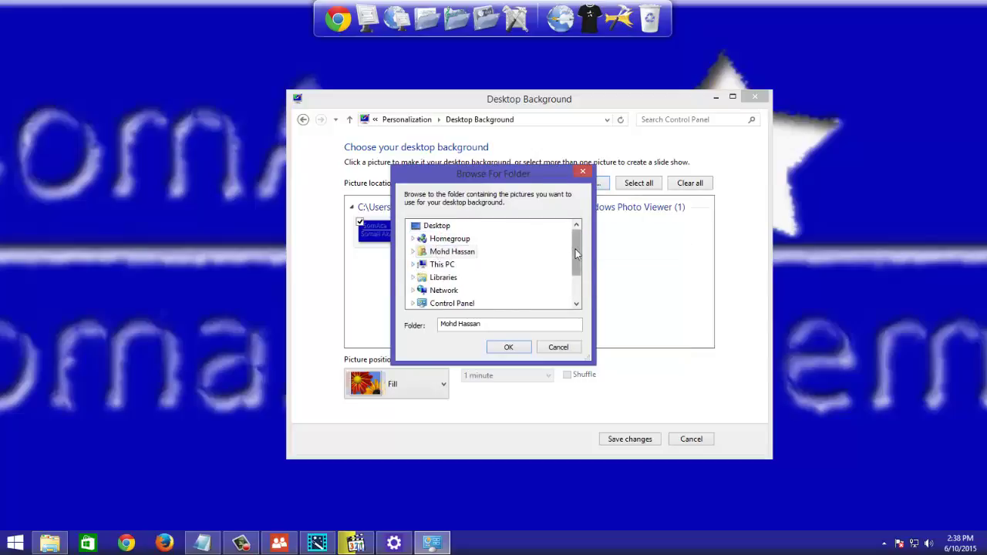
{"action": "left_click_drag", "start_coordinate": [577, 280], "coordinate": [579, 303]}
{"action": "left_click", "coordinate": [582, 171]}
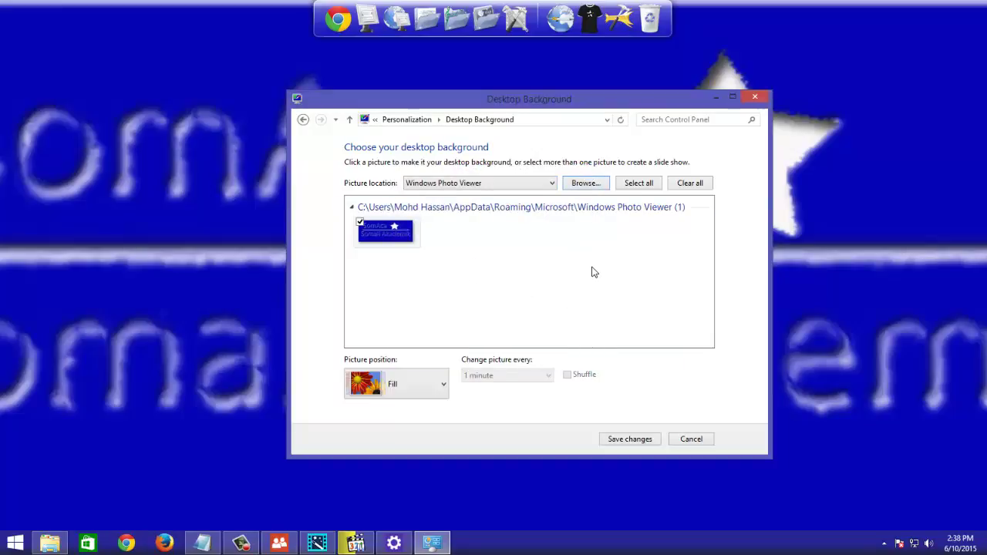
- Switch the picture location to Windows Desktop Backgrounds and clear all selected pictures
{"action": "left_click", "coordinate": [360, 222]}
{"action": "left_click", "coordinate": [359, 222]}
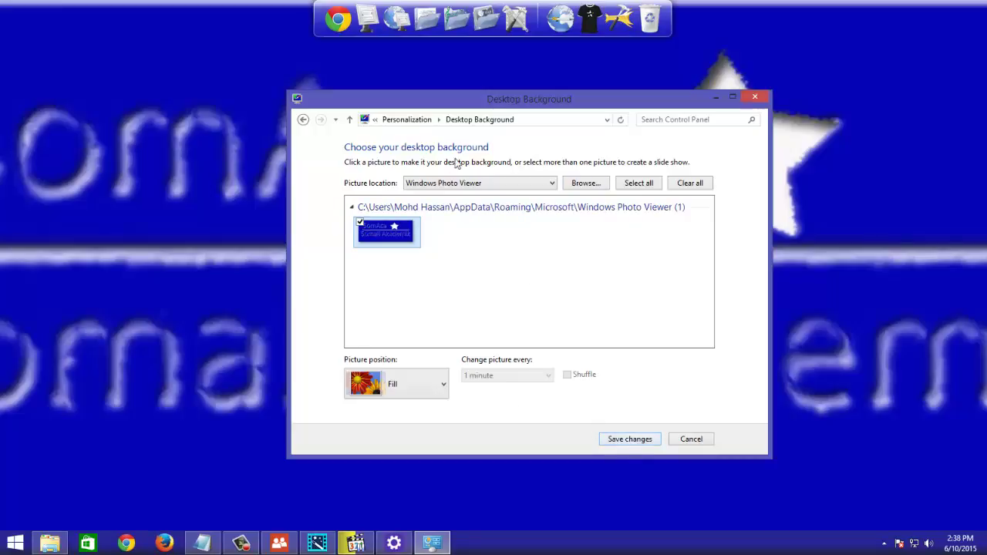
{"action": "left_click", "coordinate": [474, 185]}
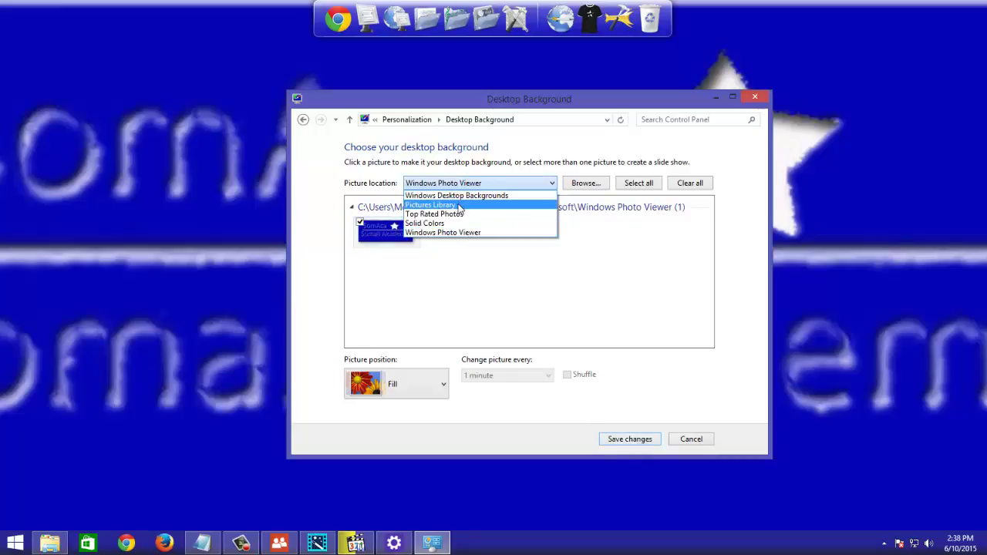
{"action": "left_click", "coordinate": [461, 196]}
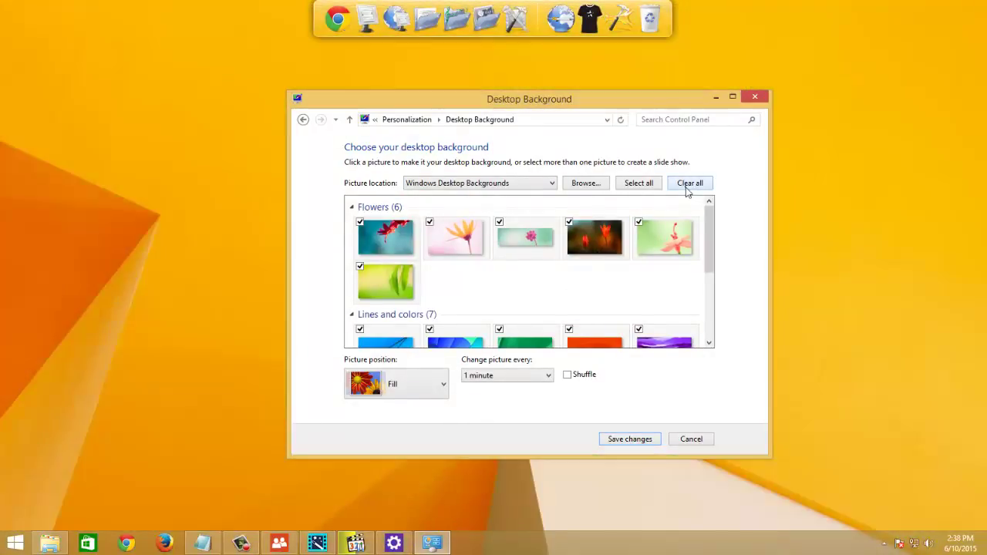
{"action": "left_click", "coordinate": [689, 183]}
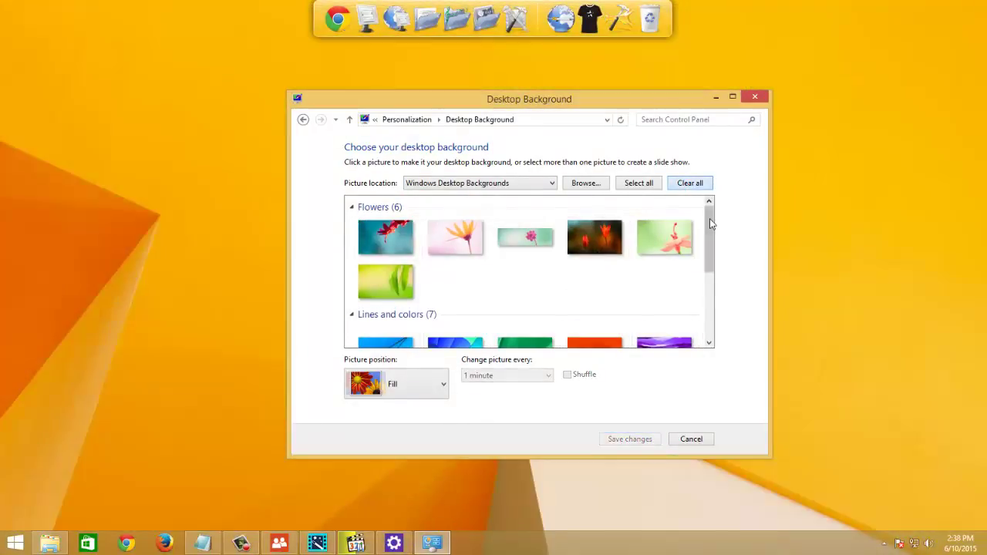
- Choose only the last Lines and colors picture as the desktop background and save the changes
{"action": "scroll", "coordinate": [710, 241], "scroll_direction": "down", "scroll_amount": 1}
{"action": "scroll", "coordinate": [710, 242], "scroll_direction": "down", "scroll_amount": 3}
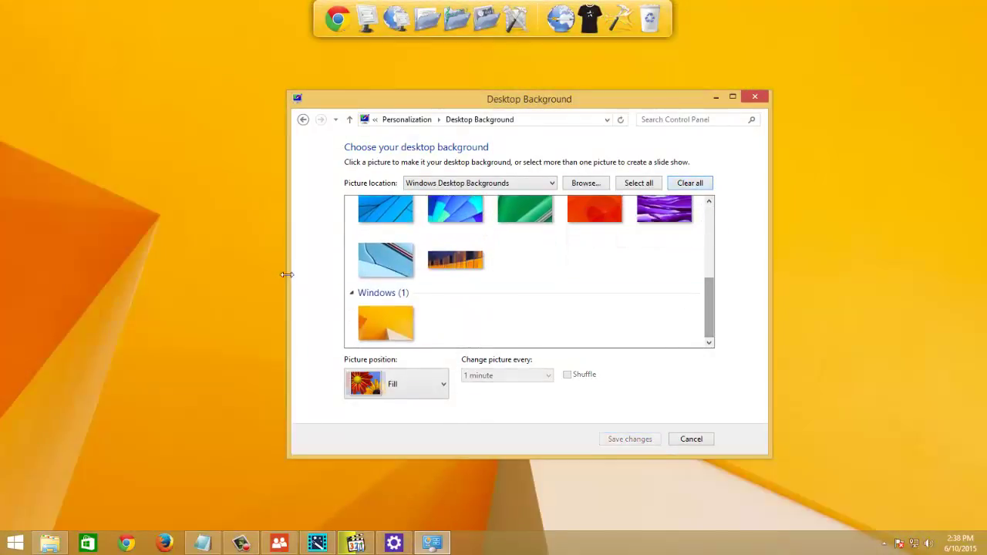
{"action": "left_click", "coordinate": [429, 246]}
{"action": "left_click", "coordinate": [629, 439]}
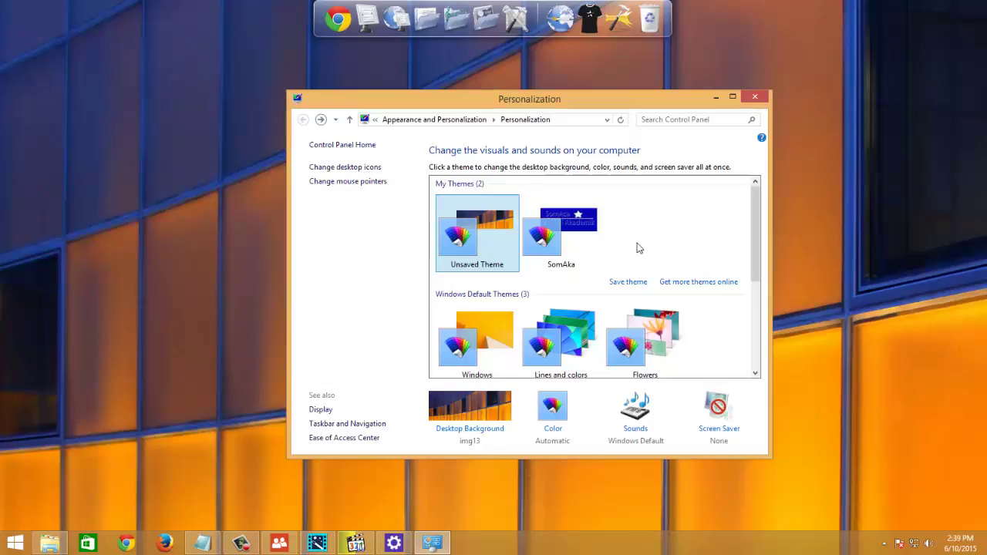
- Try the SomAka theme on the desktop and return to the Unsaved Theme
{"action": "left_click", "coordinate": [570, 265]}
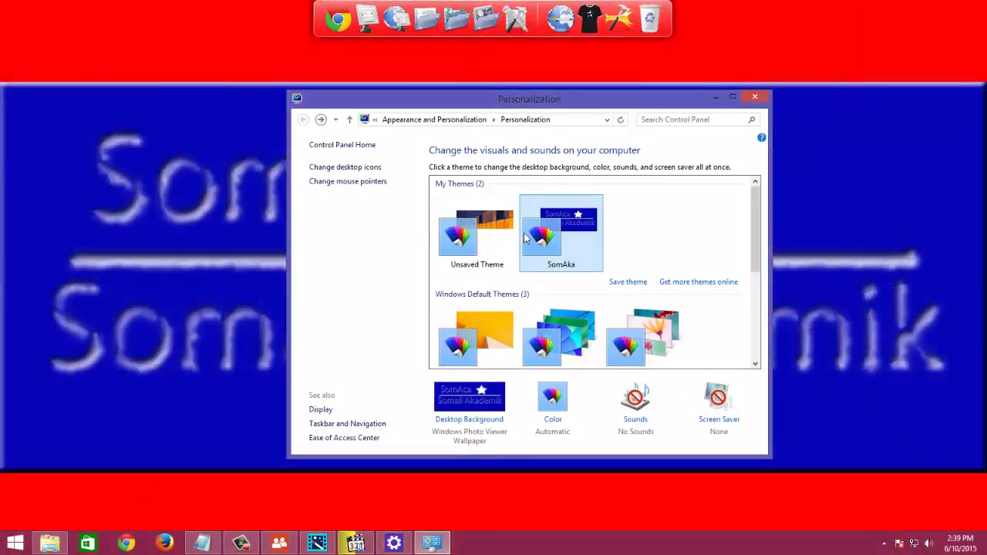
{"action": "left_click", "coordinate": [458, 227]}
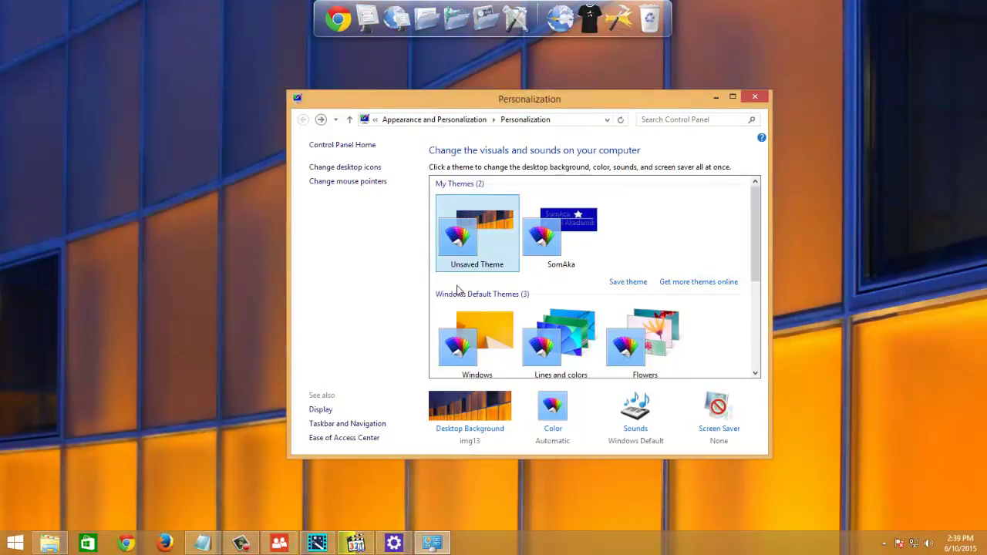
{"action": "left_click", "coordinate": [505, 264]}
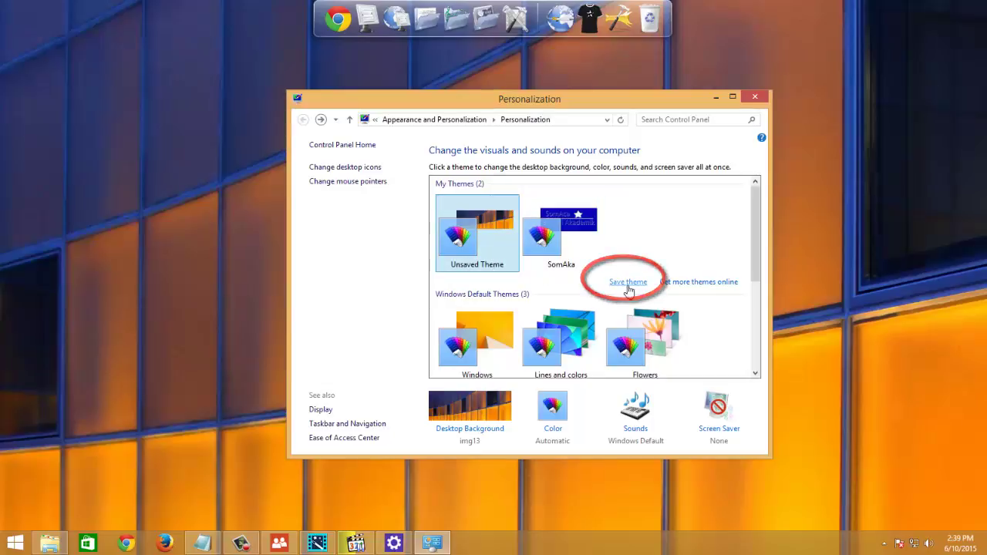
- Save the unsaved theme under the name dariishada
{"action": "left_click", "coordinate": [628, 283]}
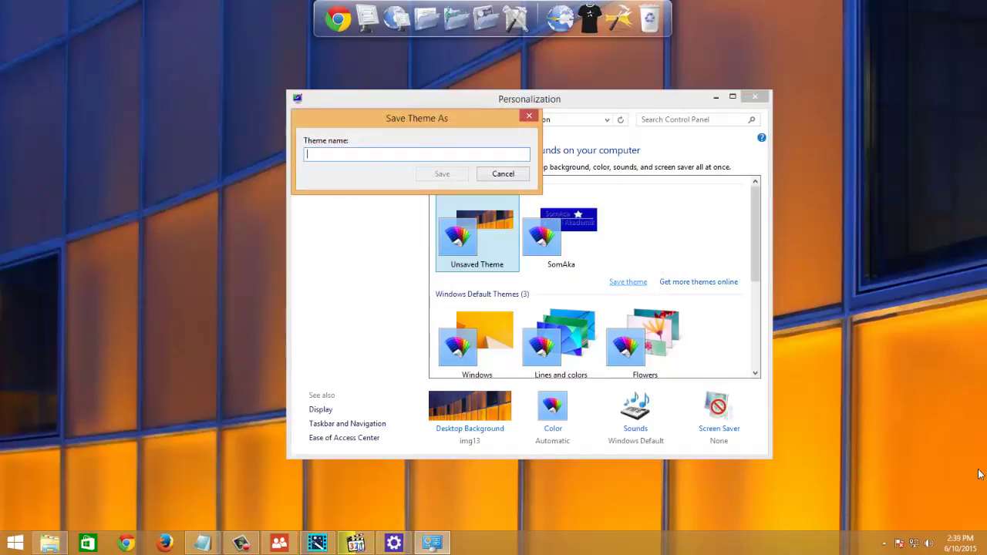
{"action": "type", "text": "wubdwis="}
{"action": "type", "text": "dariishada"}
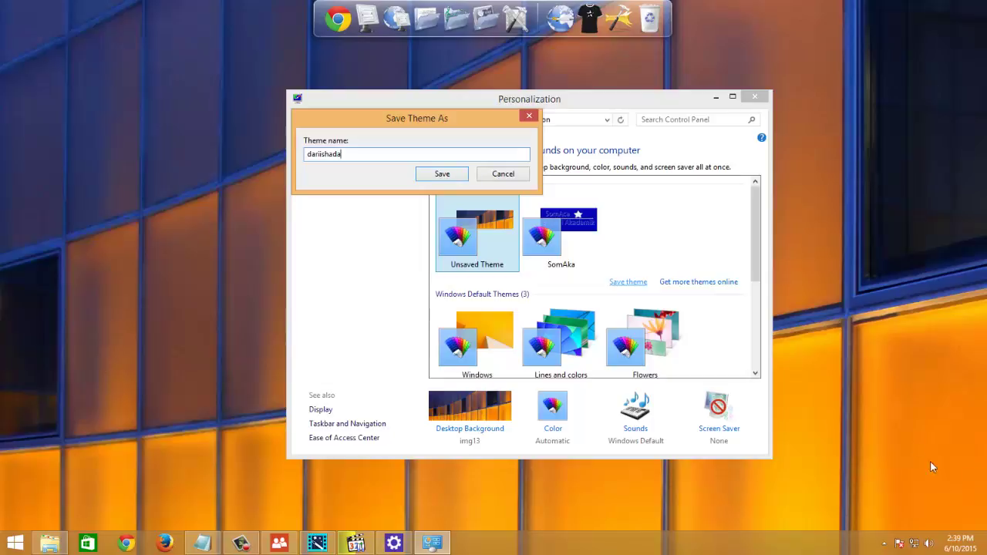
{"action": "left_click", "coordinate": [447, 173]}
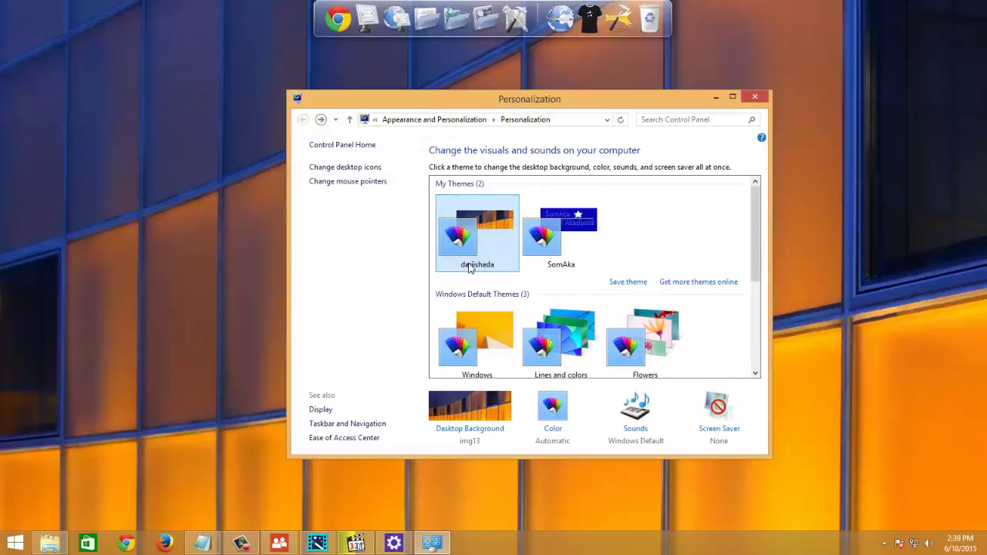
- Alternate between the SomAka and dariishada themes, finish on SomAka, and close the Personalization window
{"action": "left_click", "coordinate": [579, 243]}
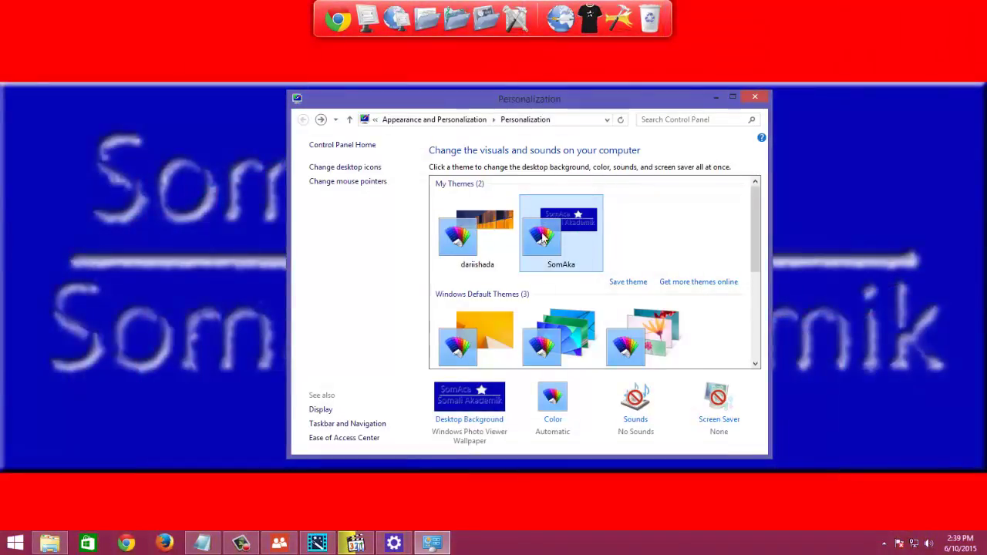
{"action": "left_click", "coordinate": [458, 239]}
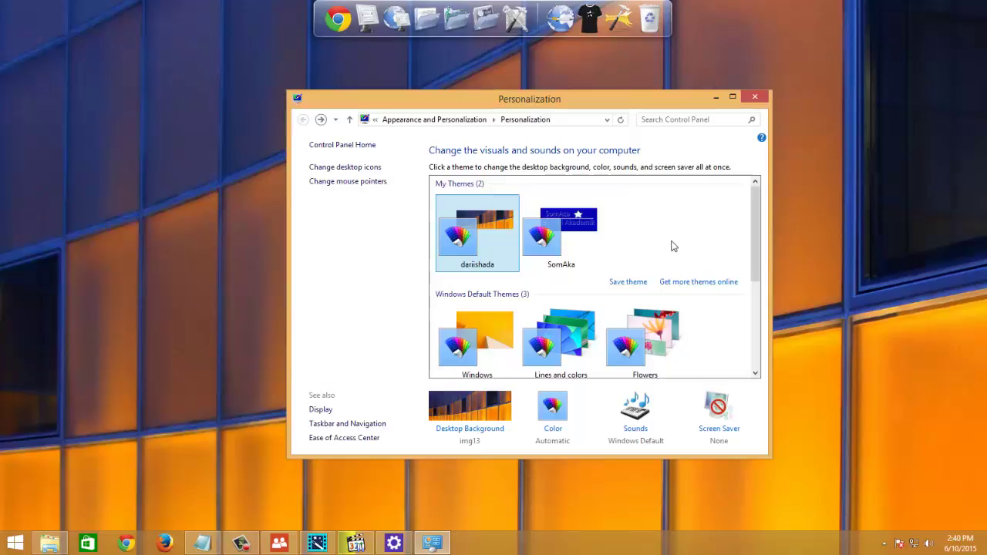
{"action": "left_click", "coordinate": [586, 245]}
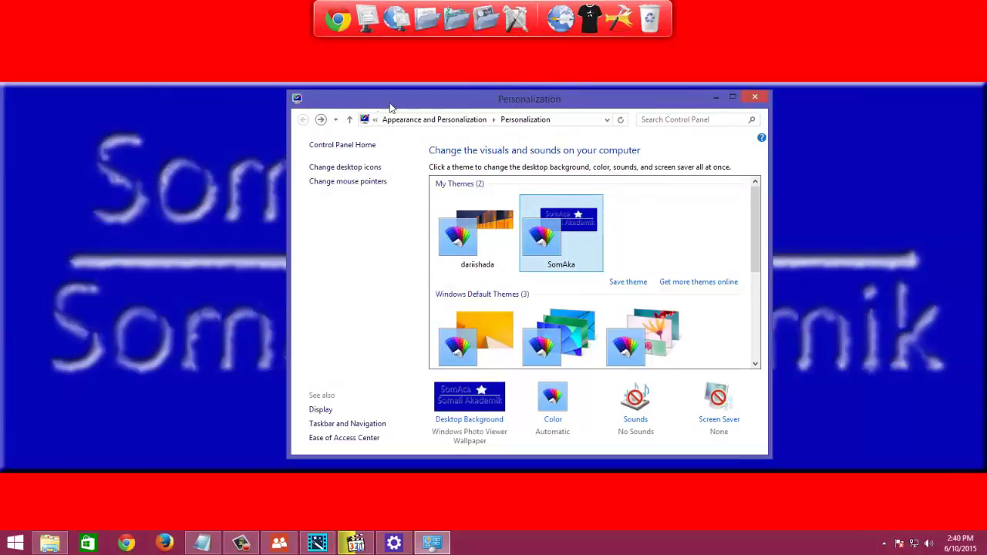
{"action": "left_click", "coordinate": [754, 97]}
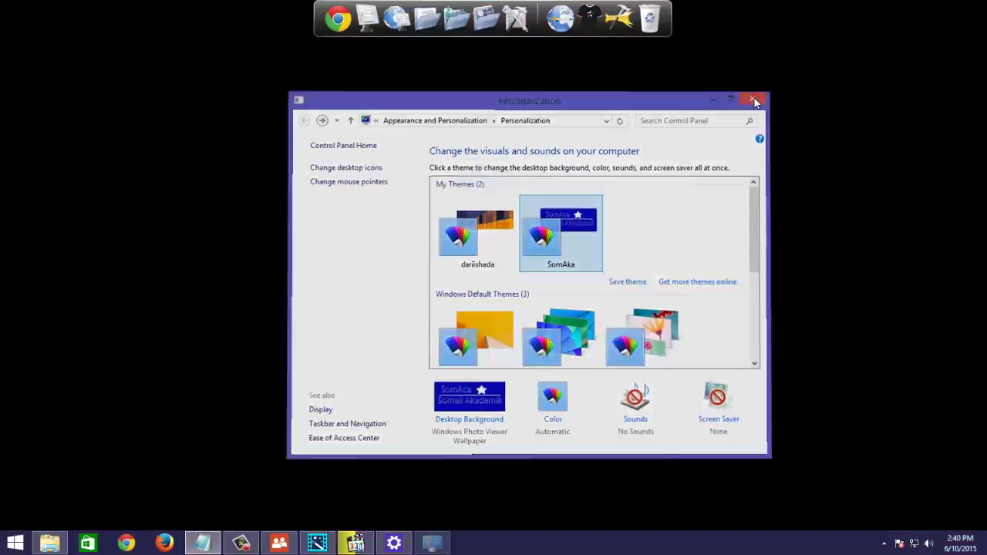
- Reopen the desktop's Personalization settings, apply dariishada, reapply SomAka, and minimize the window to reveal the desktop
{"action": "right_click", "coordinate": [408, 182]}
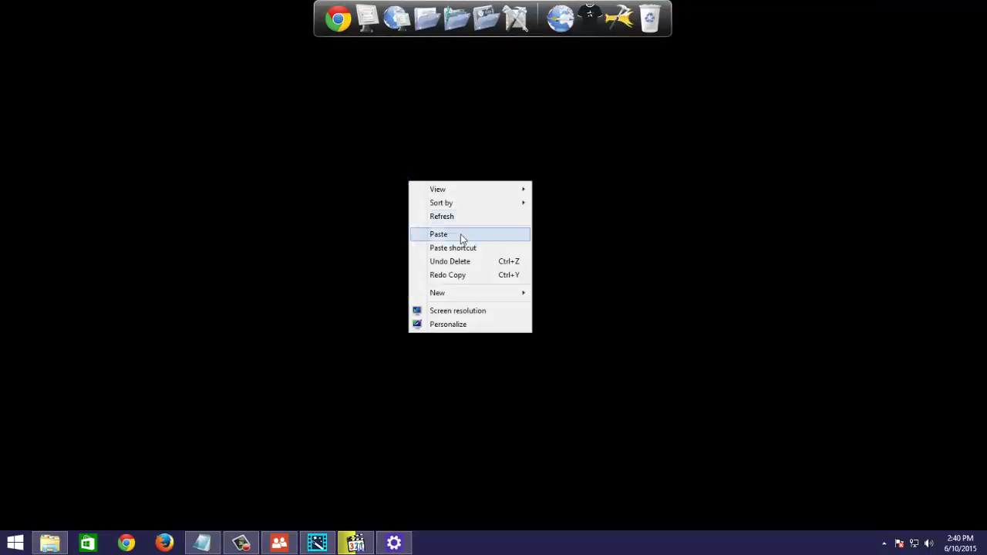
{"action": "left_click", "coordinate": [462, 324]}
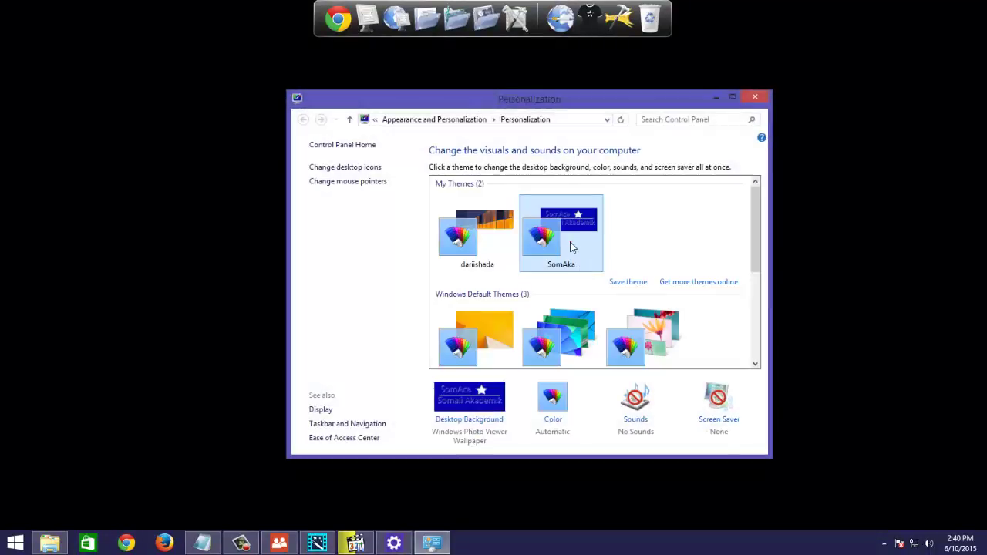
{"action": "left_click", "coordinate": [498, 224]}
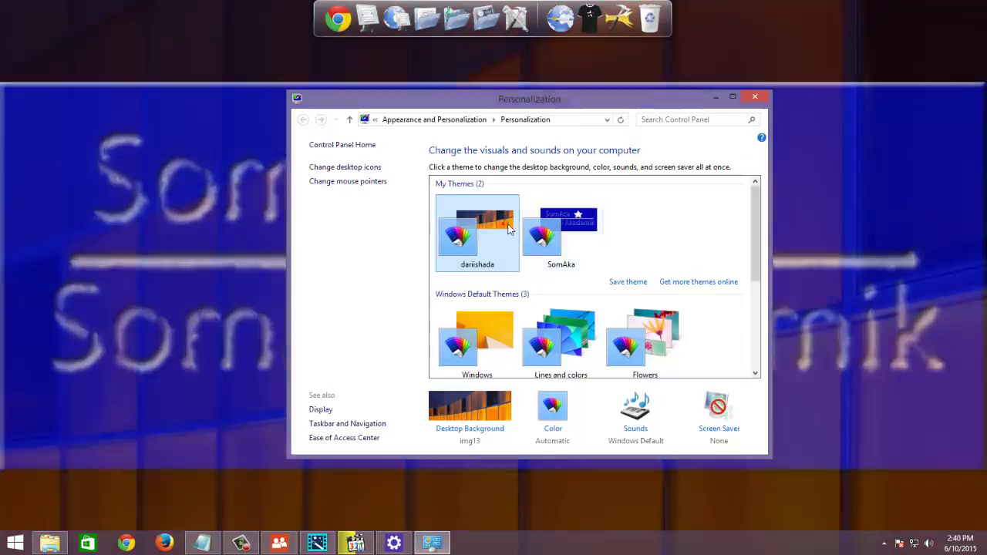
{"action": "left_click", "coordinate": [561, 231]}
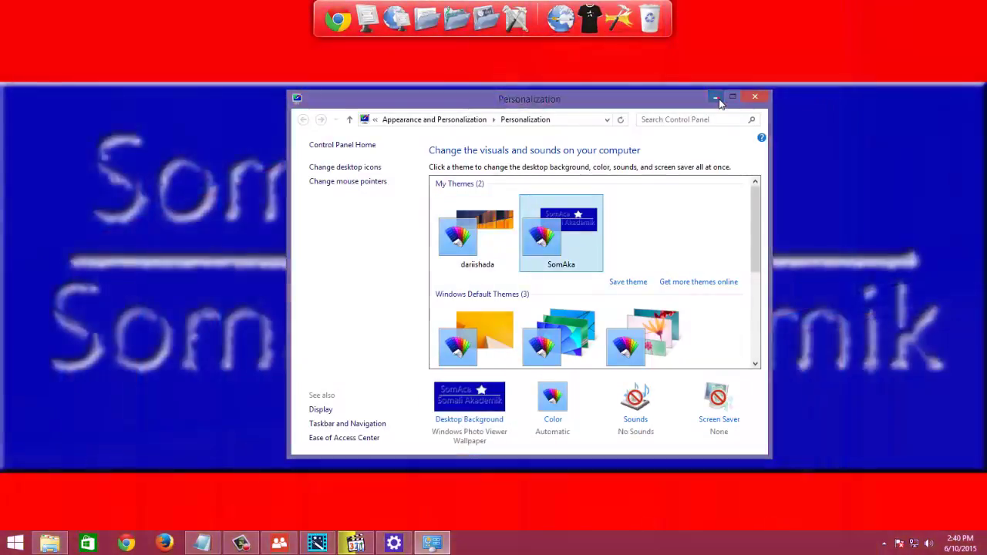
{"action": "left_click", "coordinate": [717, 98]}
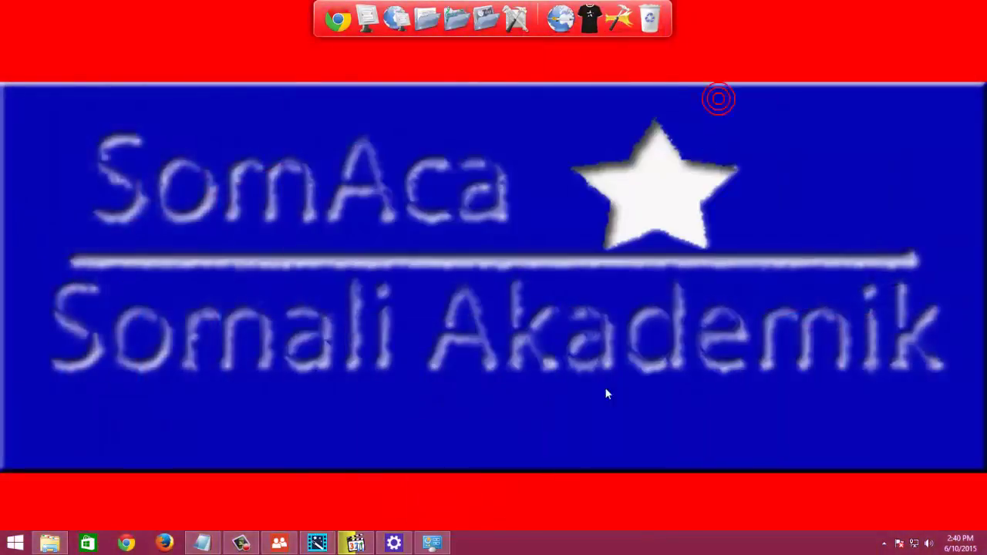